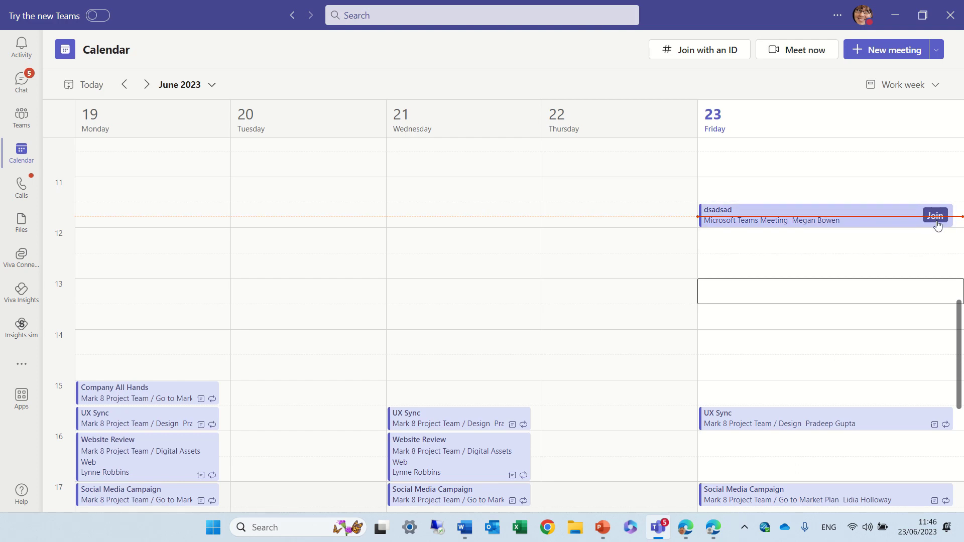
Join the dsadsad meeting, turn the camera on, and maximize the pre-join window
click(936, 215)
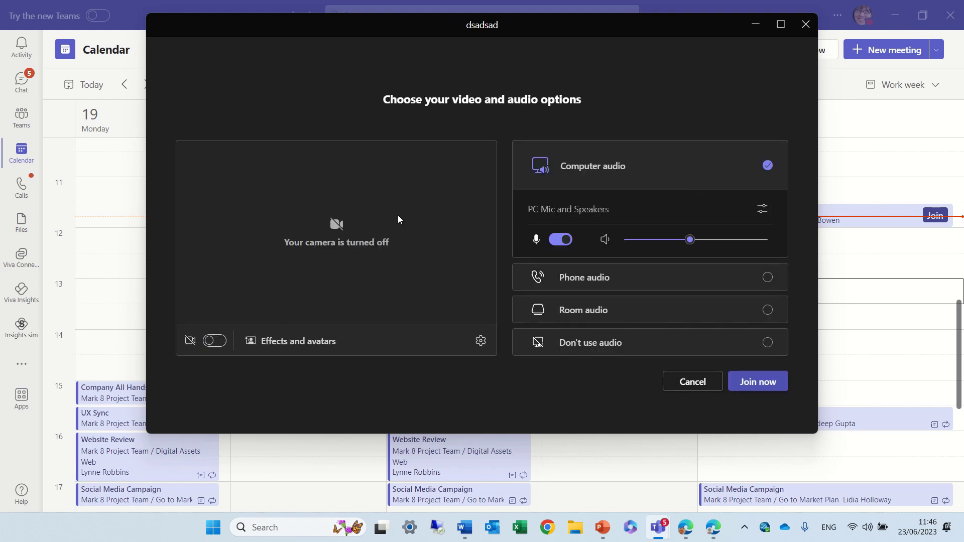
click(220, 342)
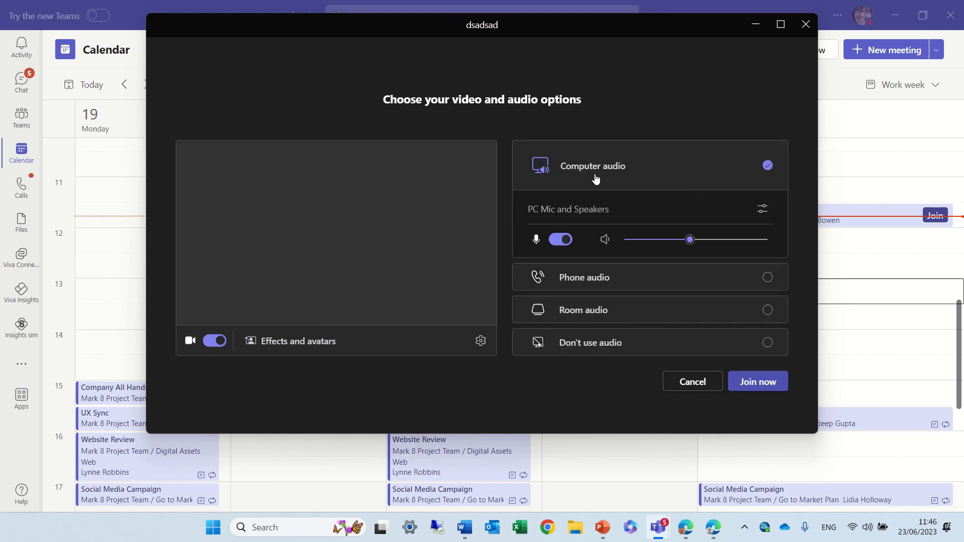
click(781, 24)
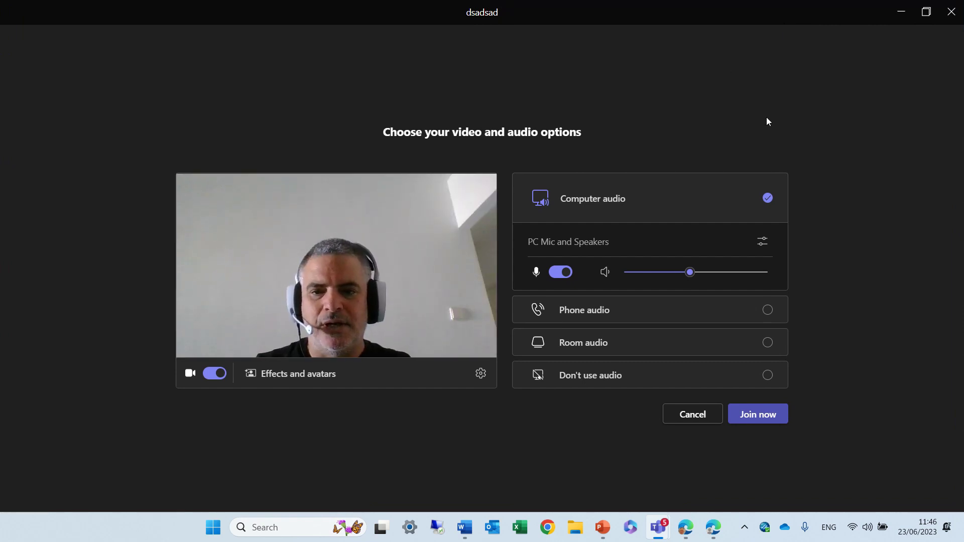
Open the full video effects and background choices, dismiss the green screen tip, and join the dsadsad meeting
click(322, 379)
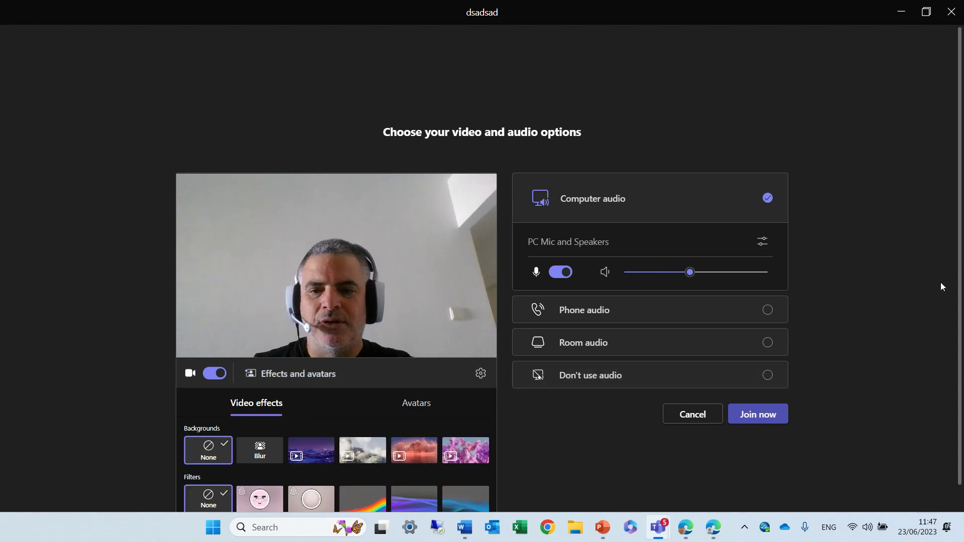
scroll(899, 322, down, 1)
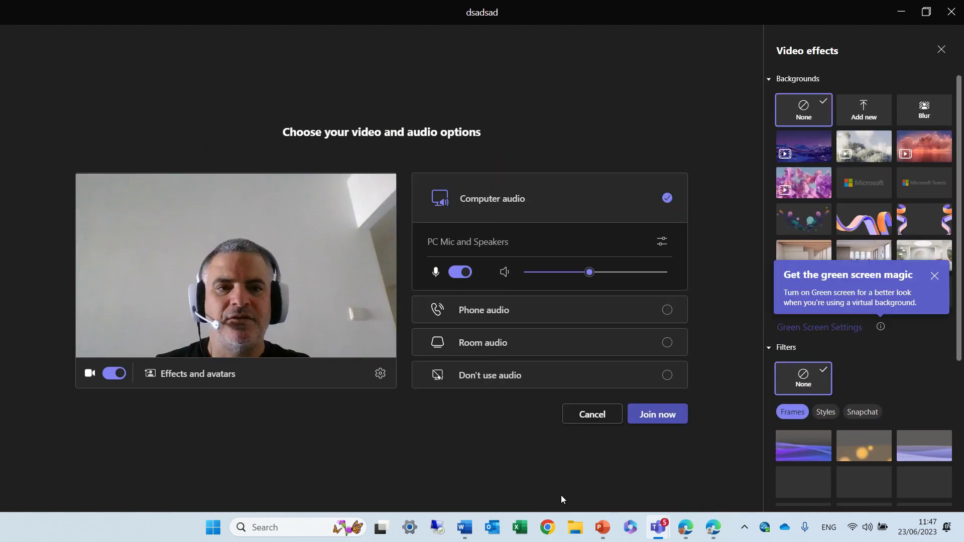
click(936, 274)
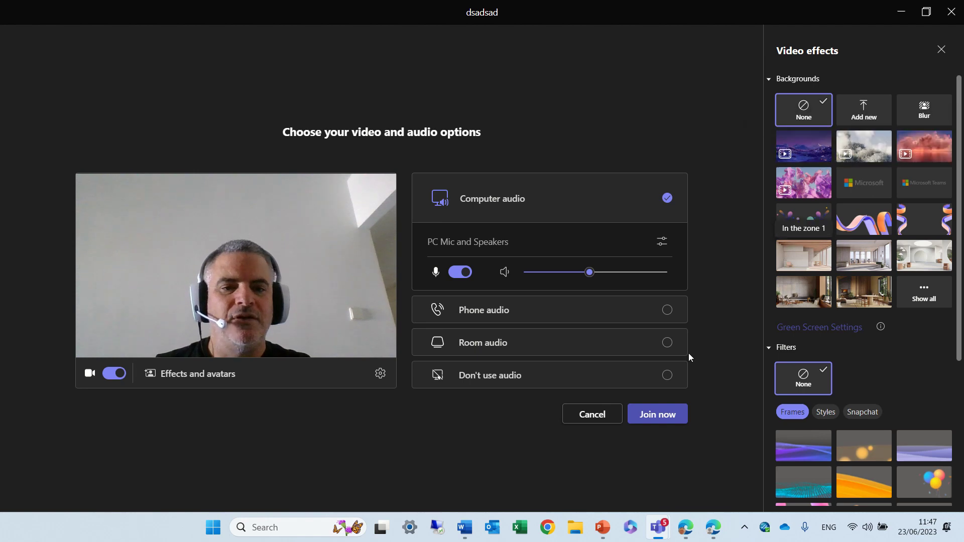
click(669, 415)
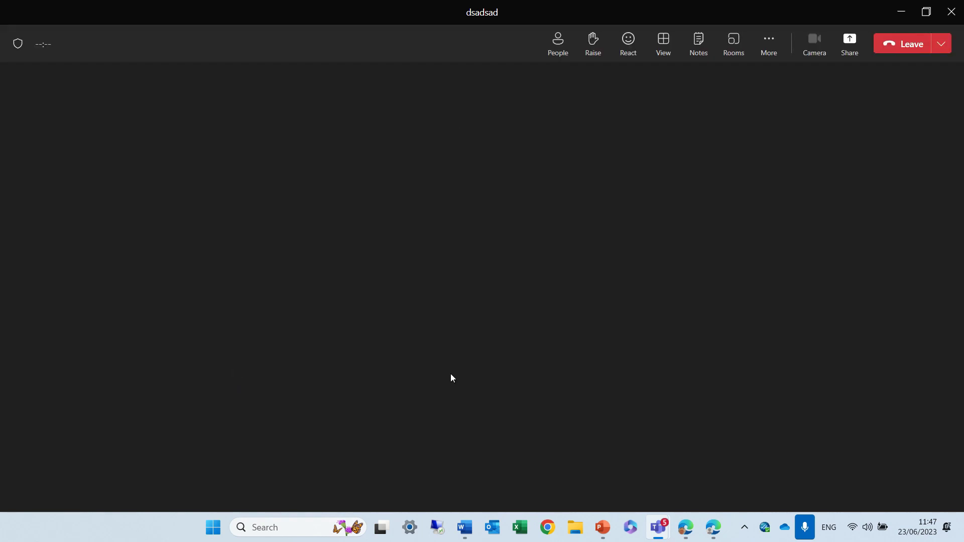
From the in-meeting More menu, open Effects and avatars and select the purple mountain animated background
click(733, 46)
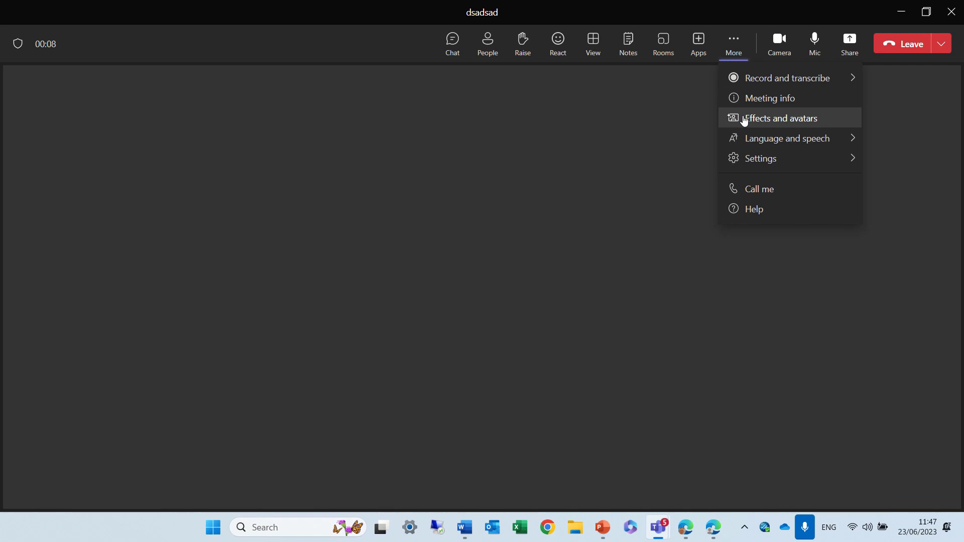
click(744, 120)
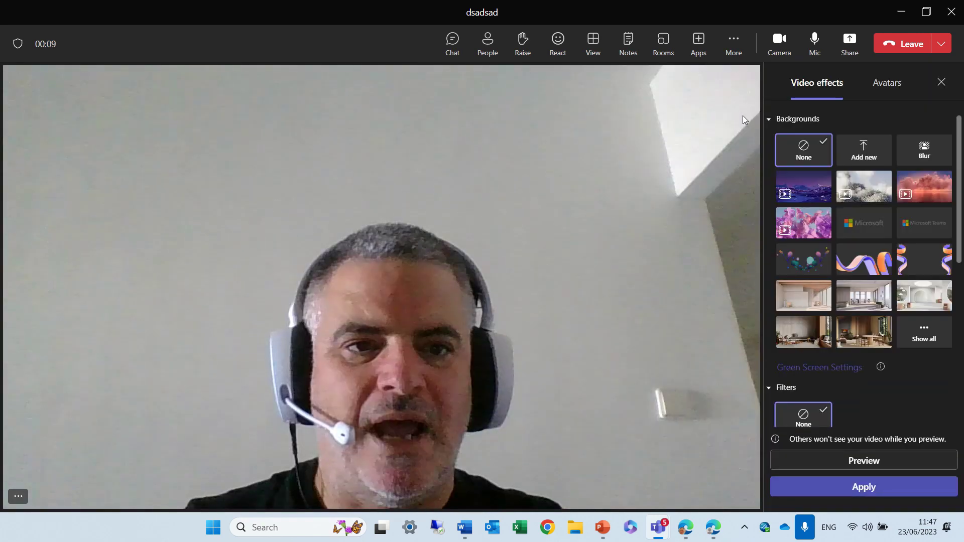
click(809, 190)
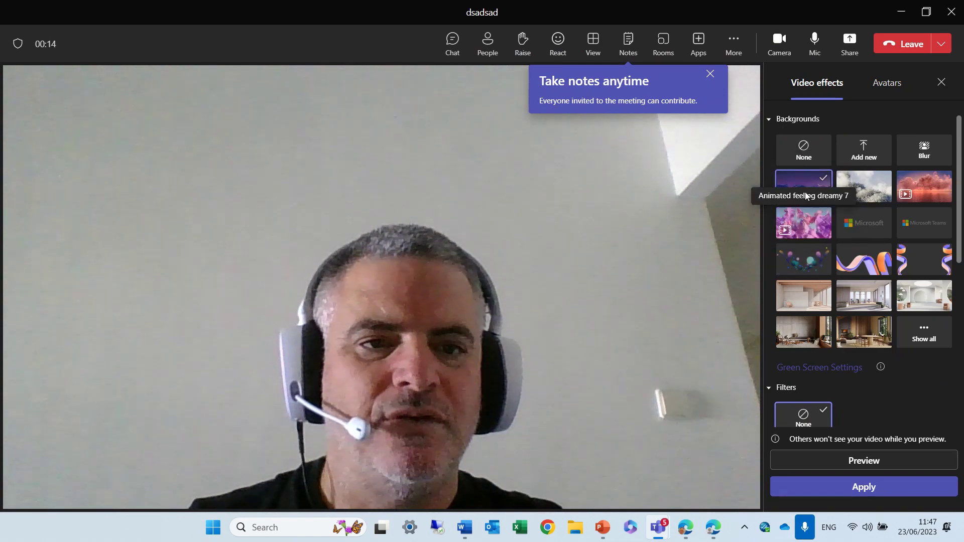
Apply the purple mountain background, then the white clouds background, and select the pink sunset thumbnail
click(911, 496)
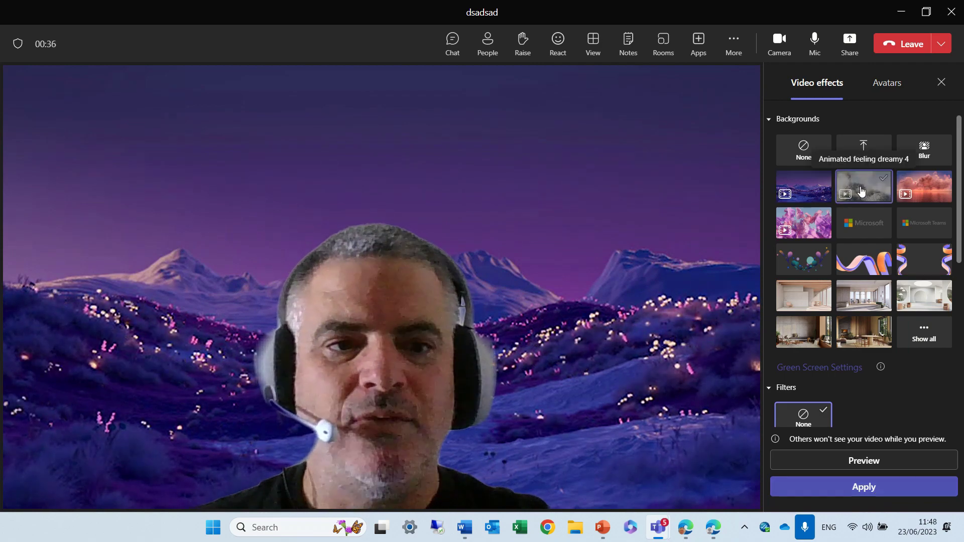
click(883, 497)
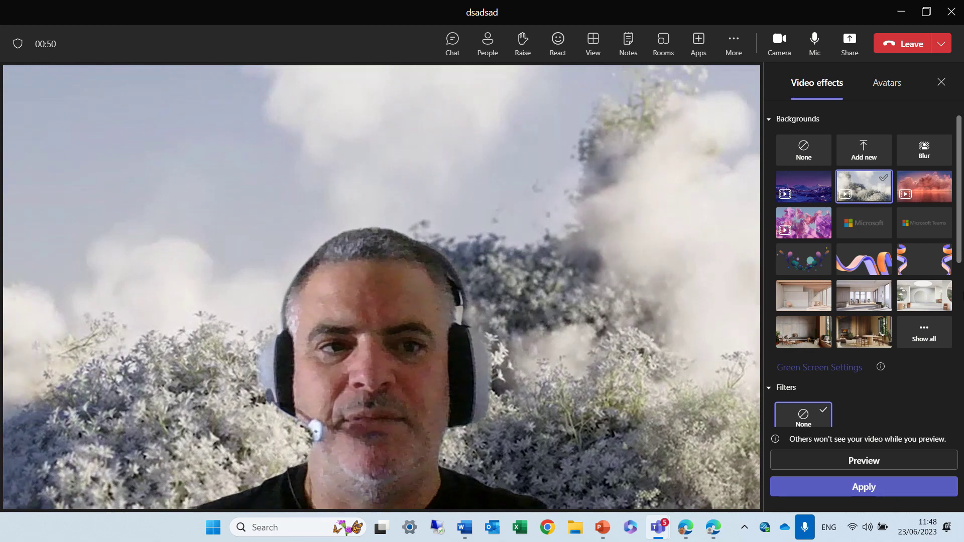
click(935, 188)
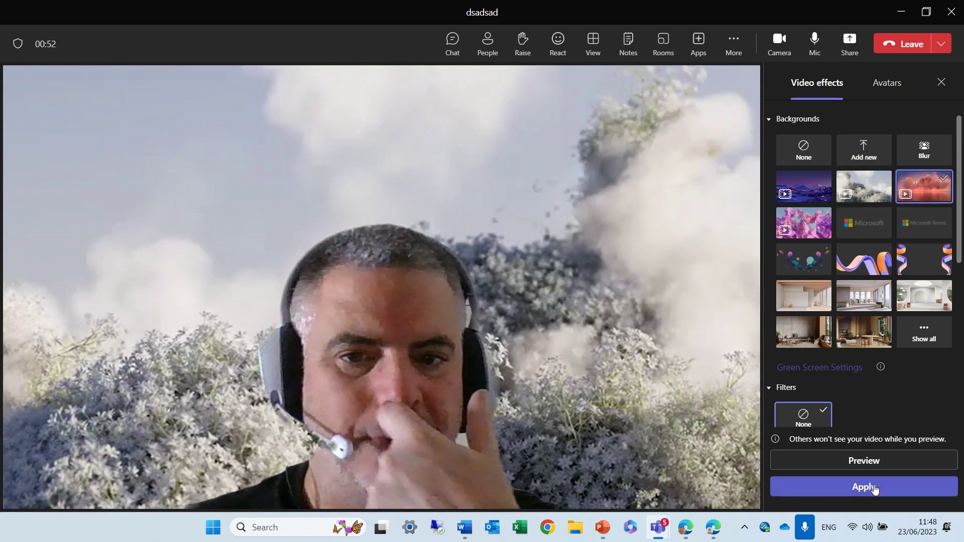
Apply the pink sunset clouds, purple petals, and Microsoft logo backgrounds in turn
click(873, 488)
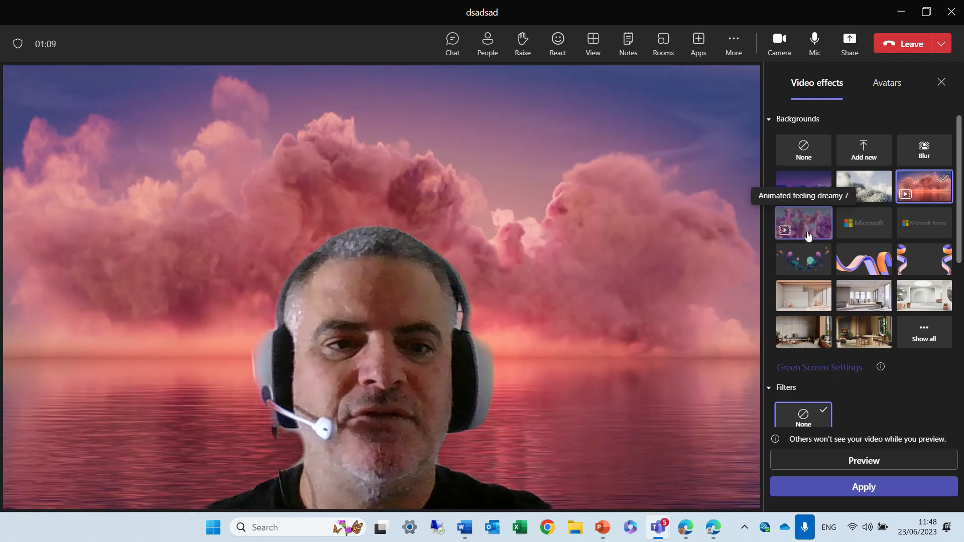
click(893, 485)
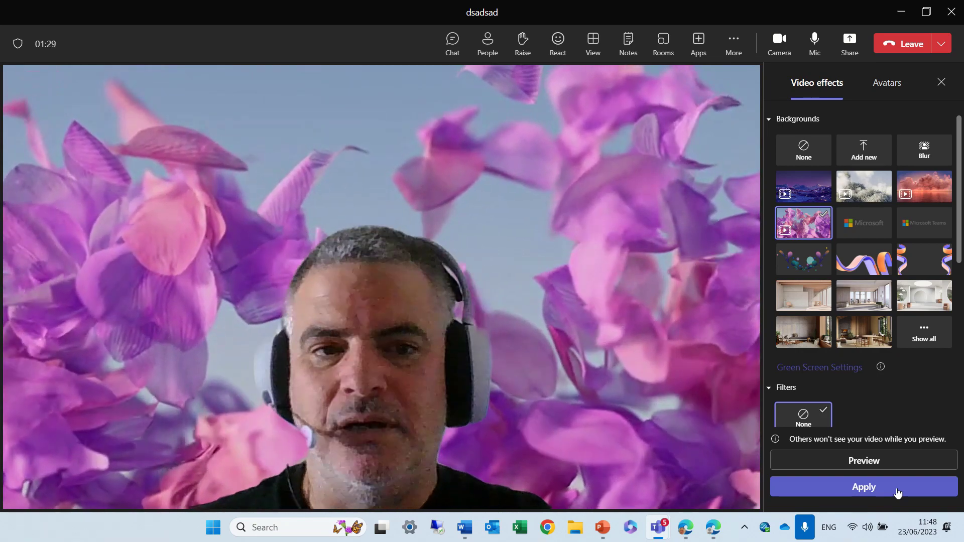
click(867, 235)
click(864, 491)
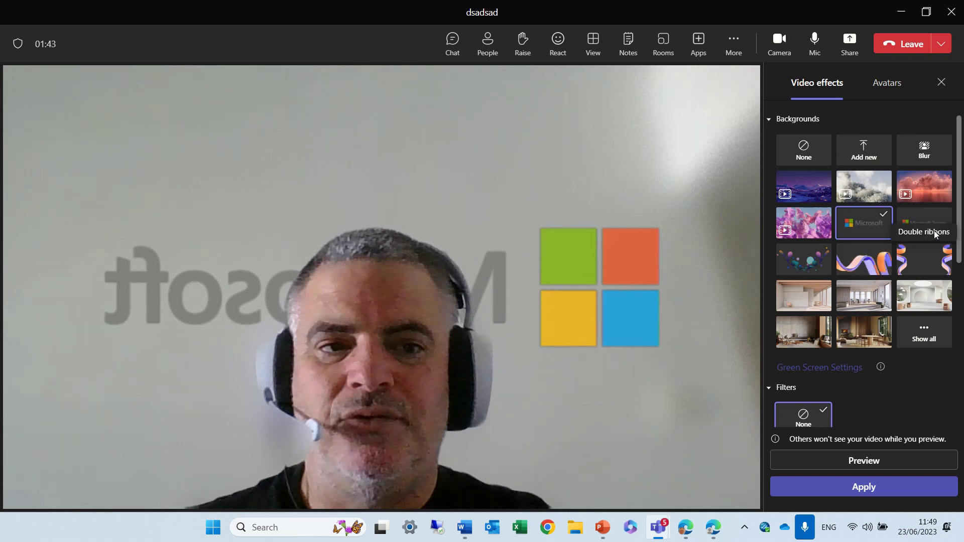
Select and apply the Microsoft Teams logo background
click(923, 224)
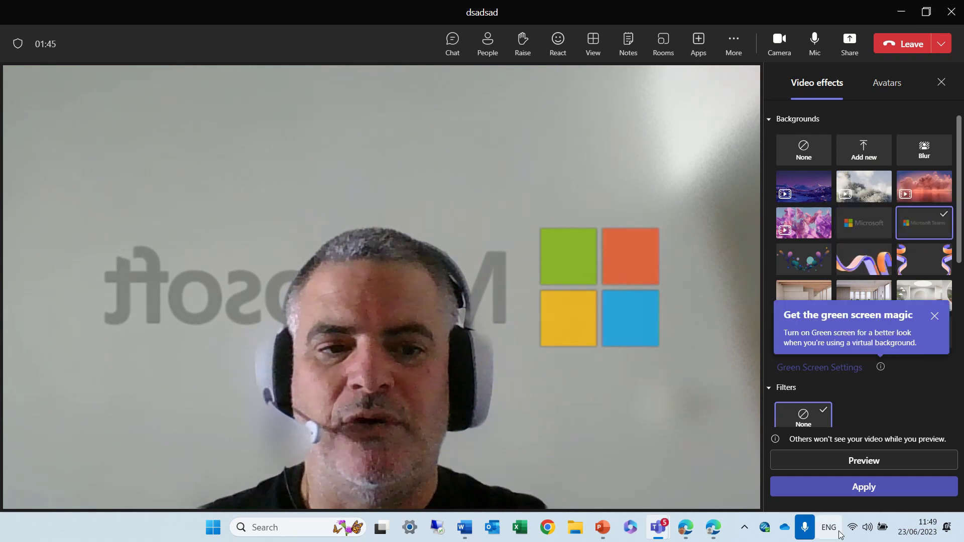
click(886, 492)
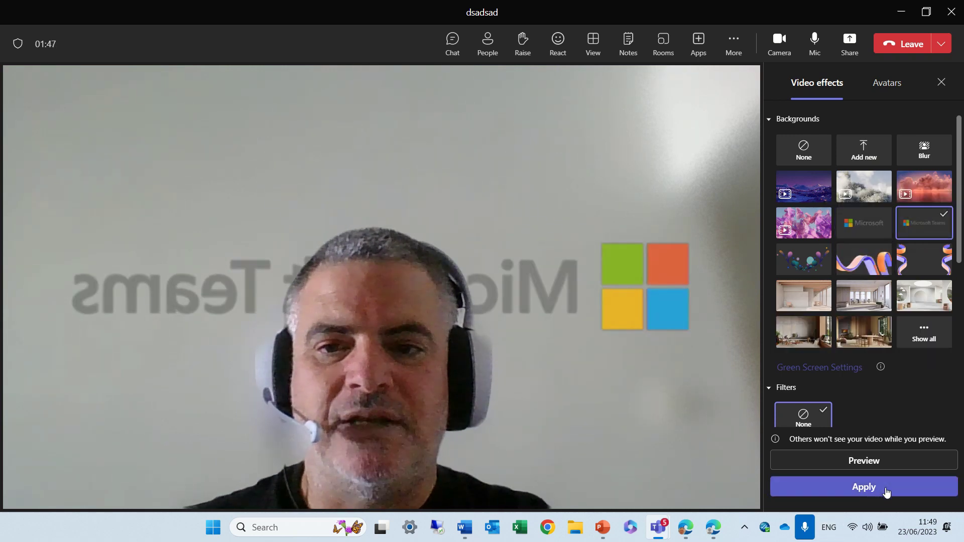
click(734, 50)
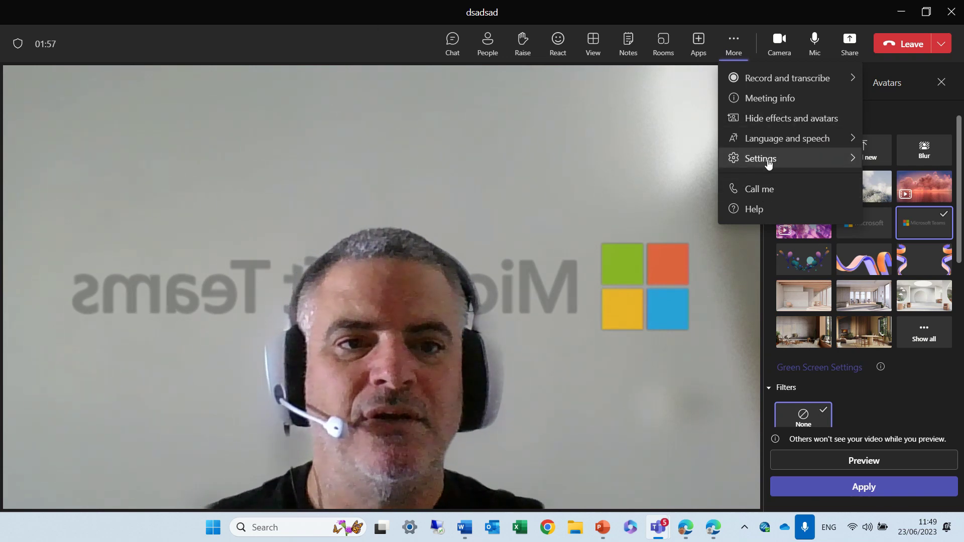
In Device settings under Video Settings, switch Mirror my video off
mouse_move(768, 159)
click(664, 166)
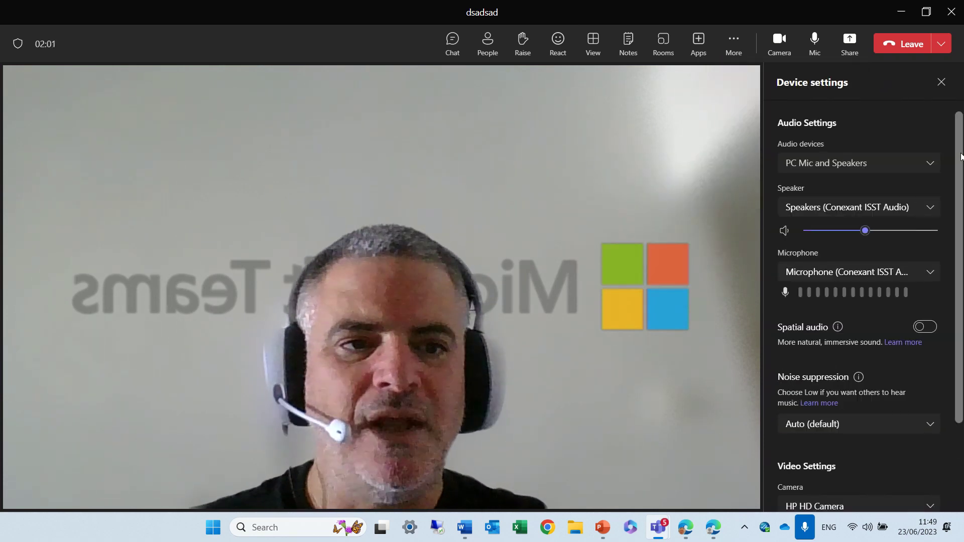
scroll(959, 267, down, 3)
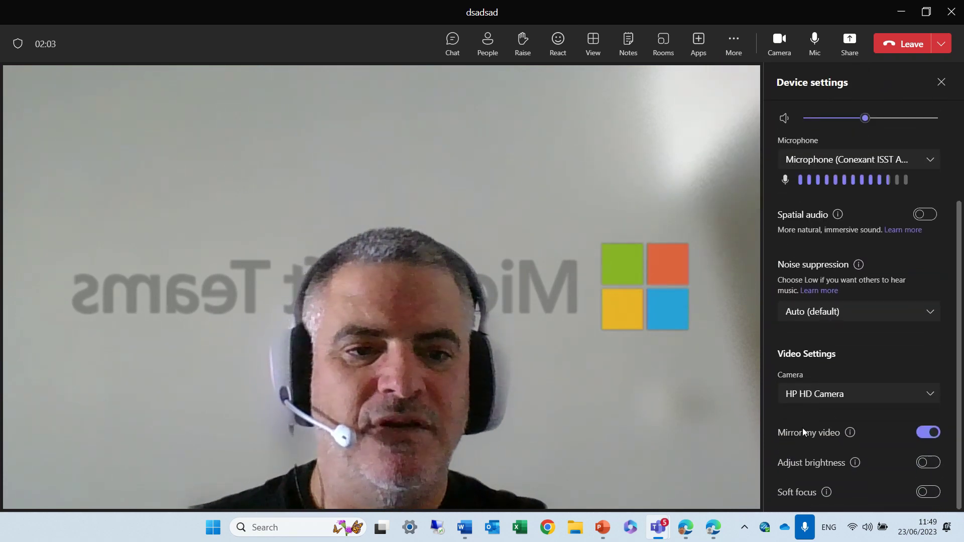
click(930, 433)
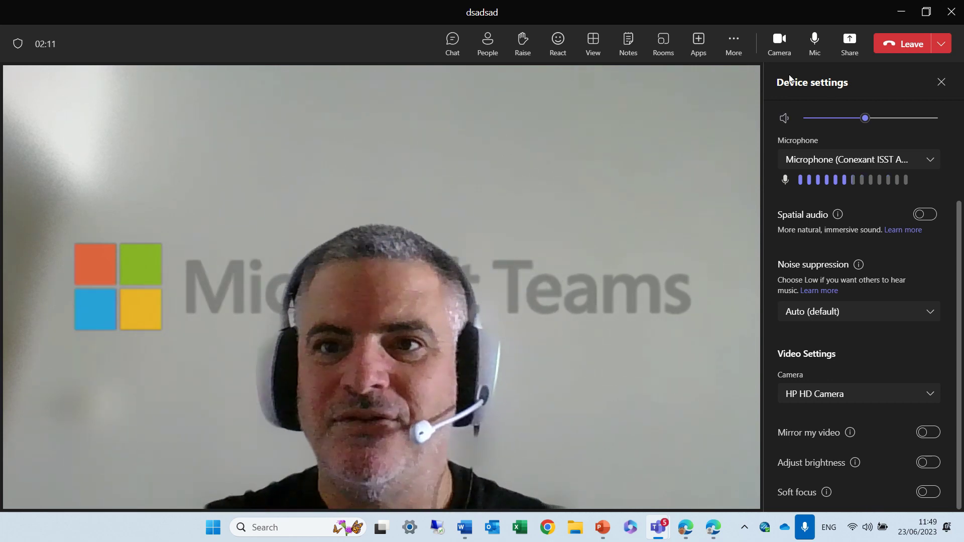
click(732, 55)
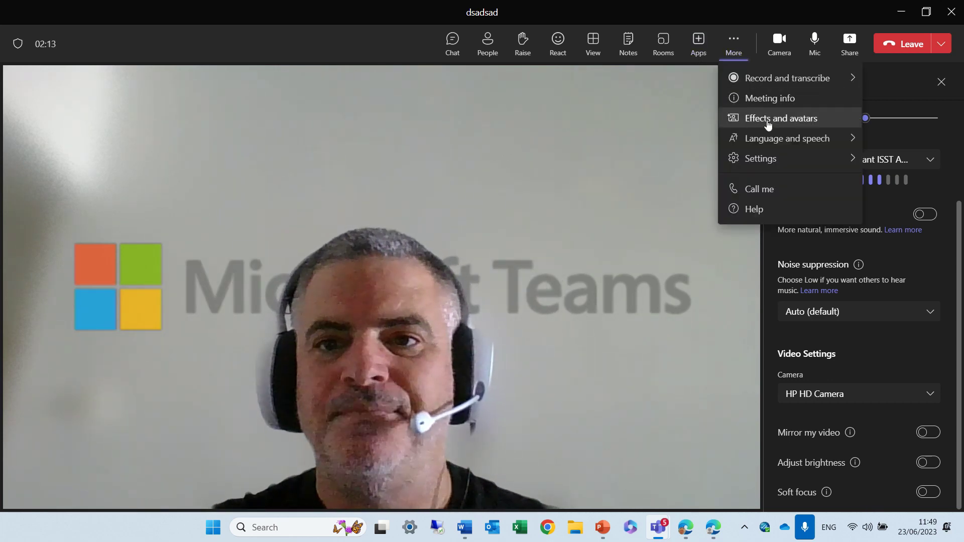
Reopen video effects and apply the Microsoft logo, then the colourful bubbles background
click(769, 123)
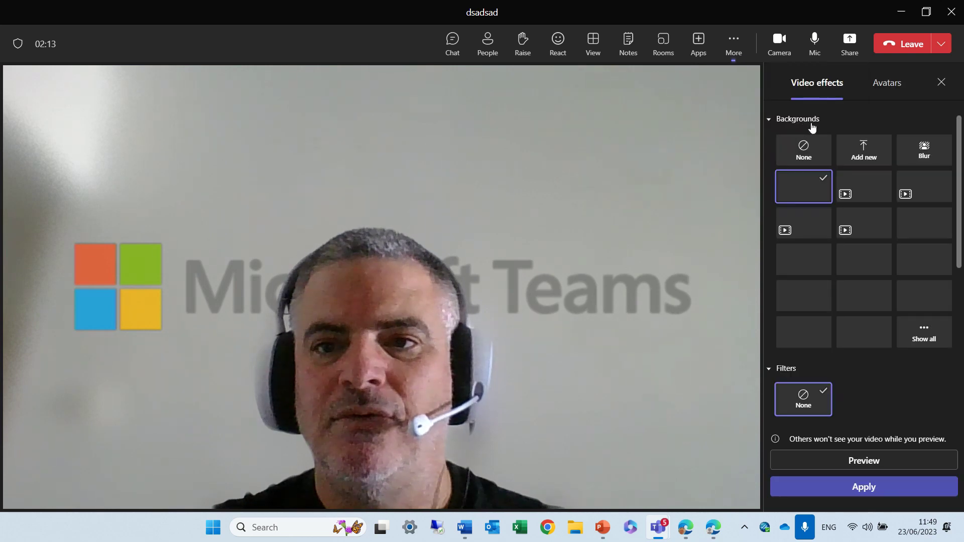
click(932, 221)
click(862, 487)
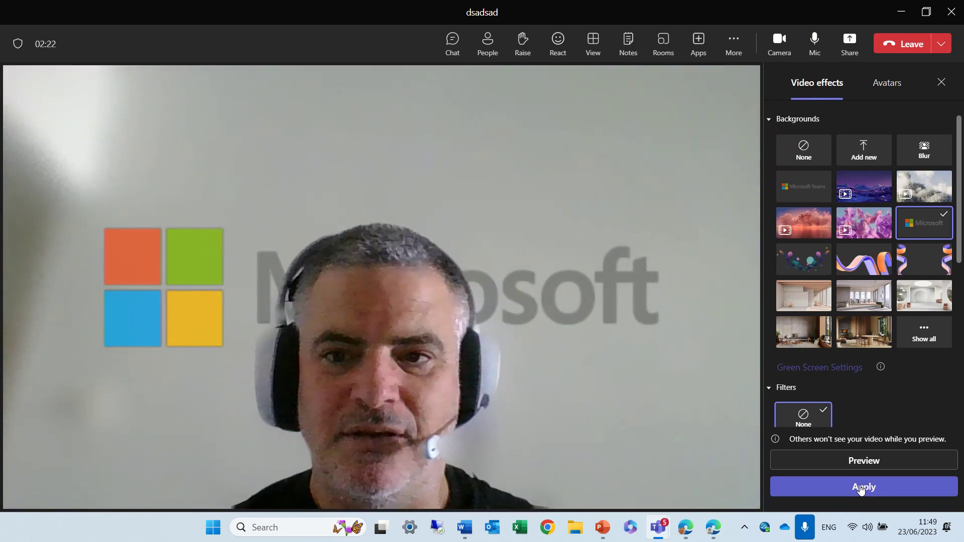
click(803, 259)
click(877, 491)
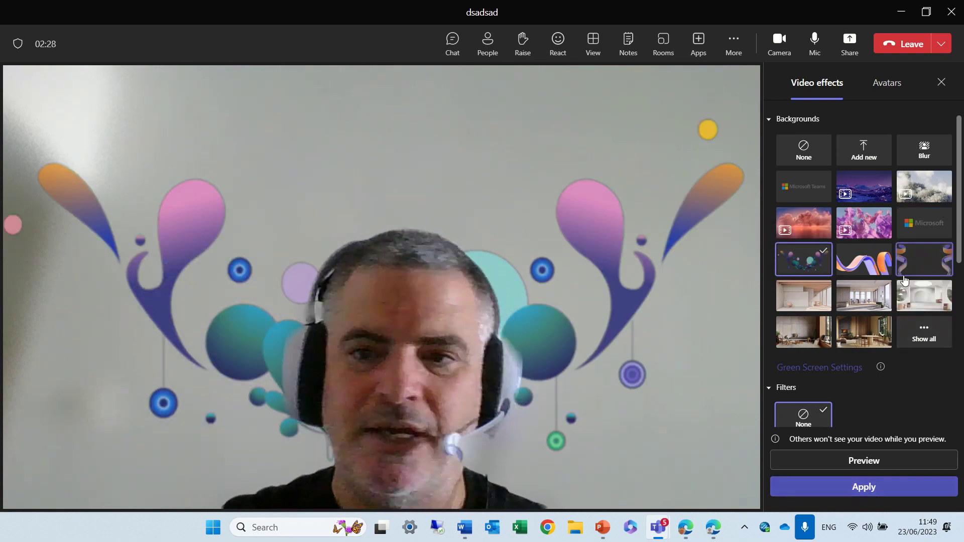
Apply the ribbon background, then finish with the Double ribbons background
click(868, 276)
click(891, 492)
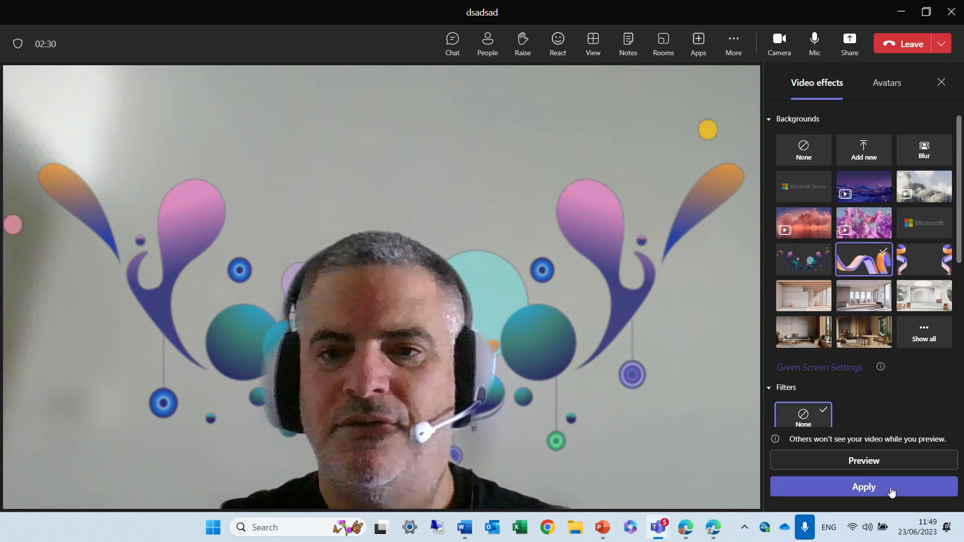
click(924, 261)
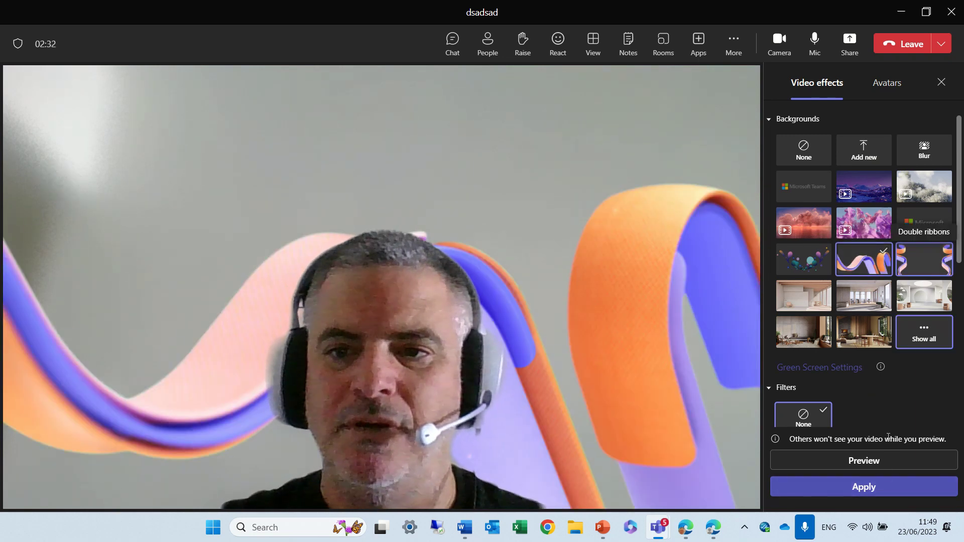
click(885, 492)
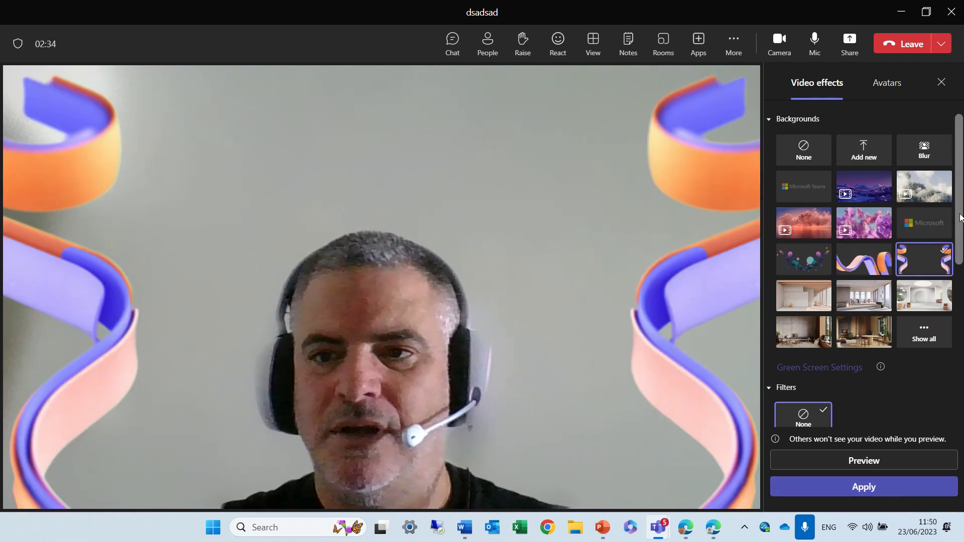
scroll(957, 226, down, 3)
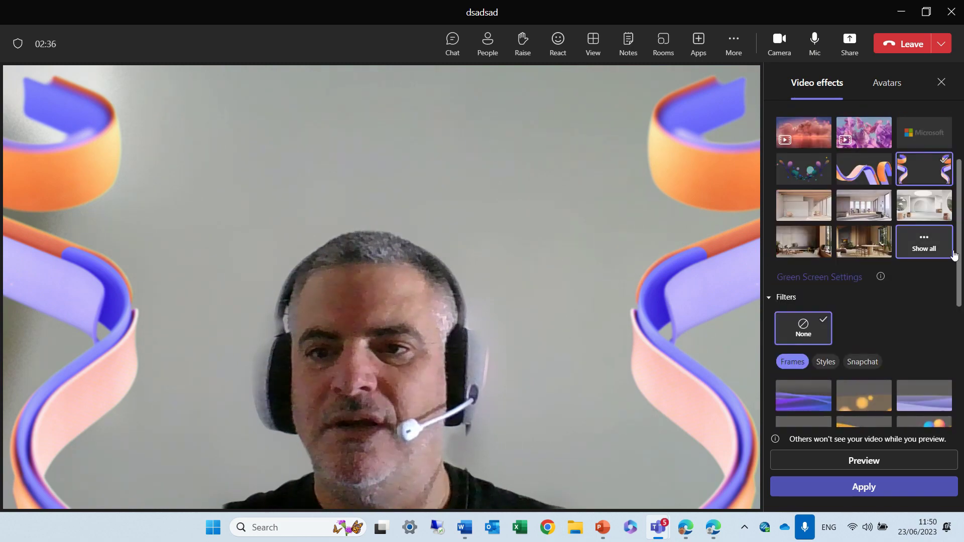
From the full Backgrounds gallery, apply the starry night-sky background over a purple rocky landscape
click(933, 251)
drag(959, 187, 960, 229)
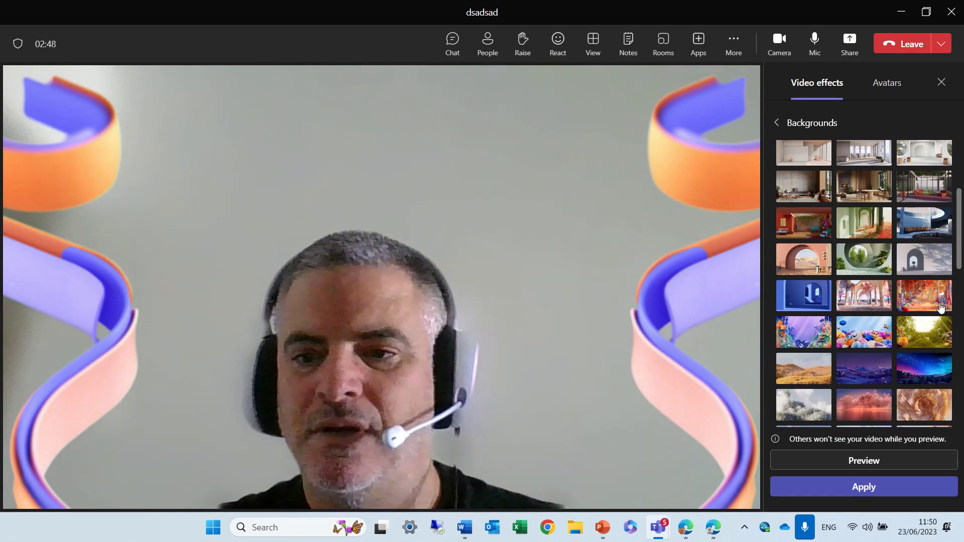
click(935, 362)
click(880, 490)
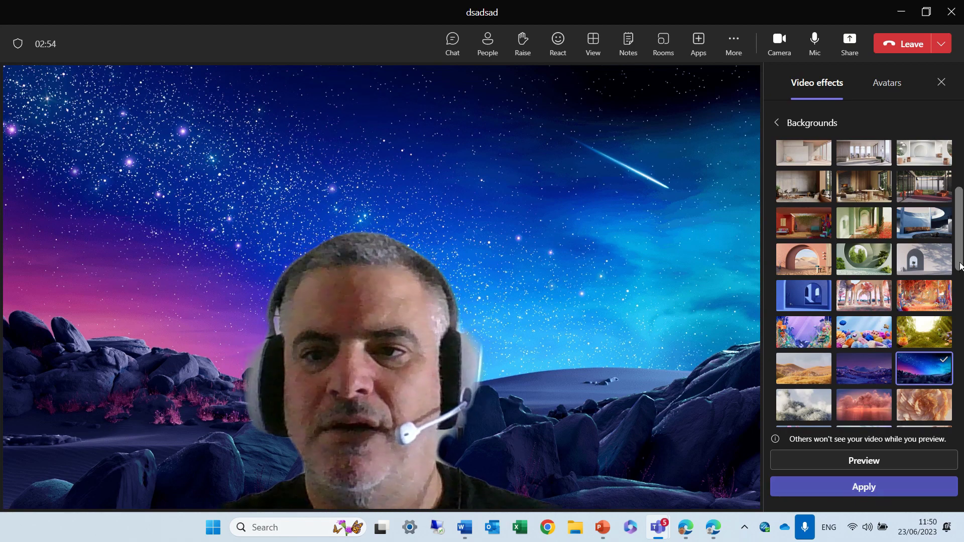
drag(962, 269, 963, 176)
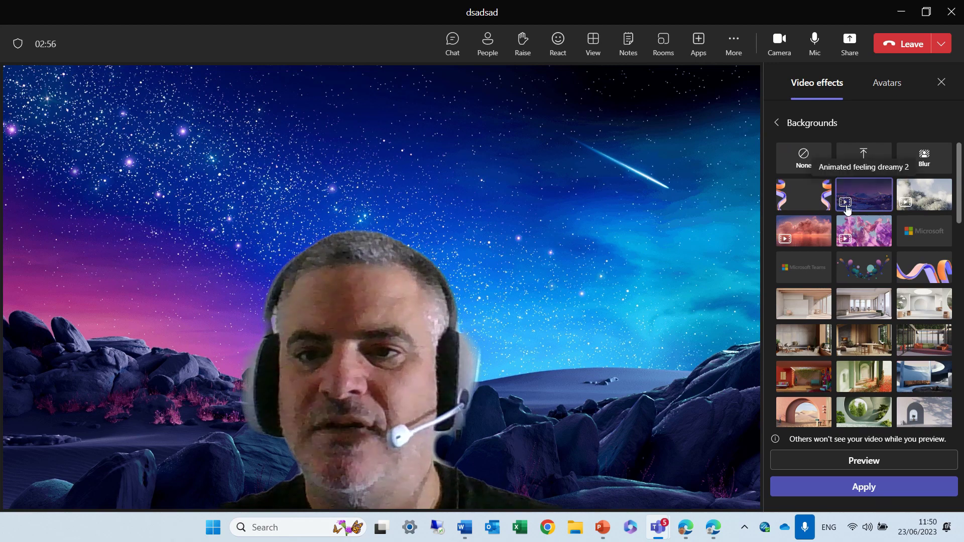